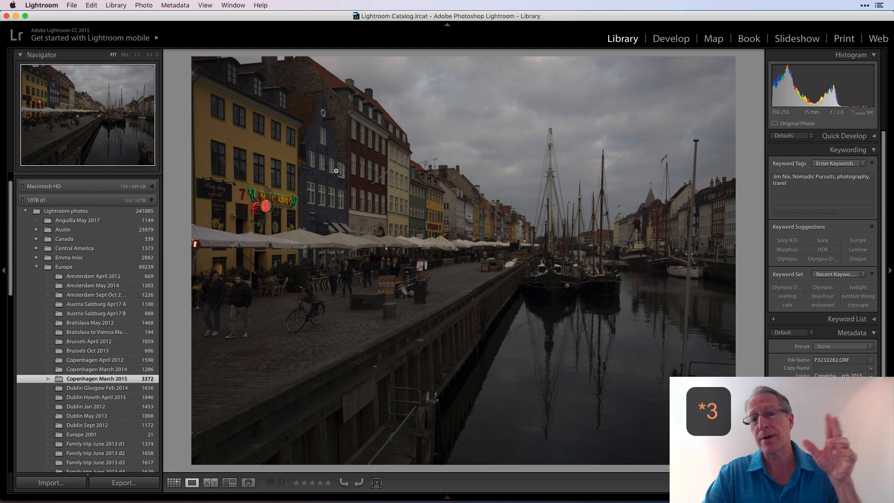
- Look through the external editor and export preset choices for sending the canal photo to Luminar Flex
{"action": "left_click", "coordinate": [144, 5]}
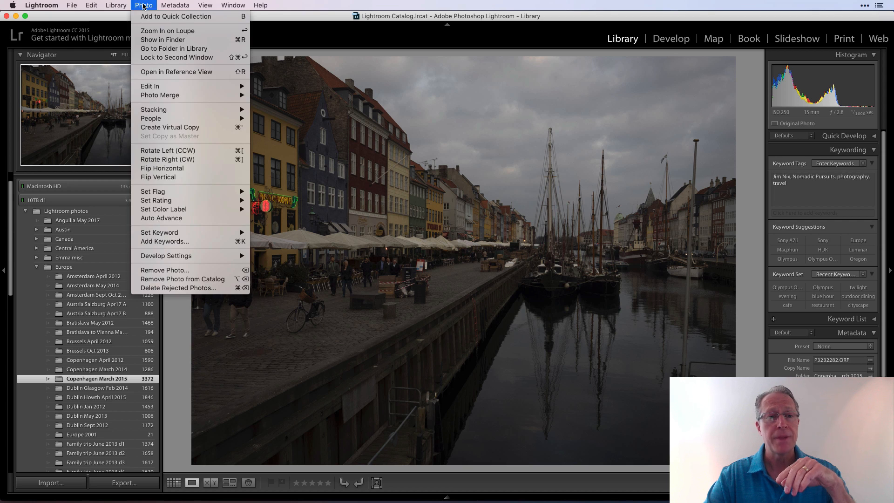
{"action": "mouse_move", "coordinate": [163, 87]}
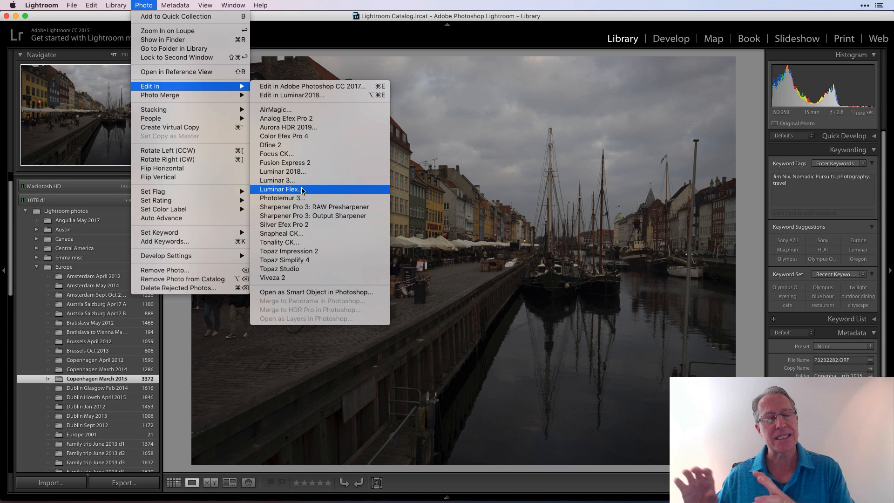
{"action": "mouse_move", "coordinate": [192, 3]}
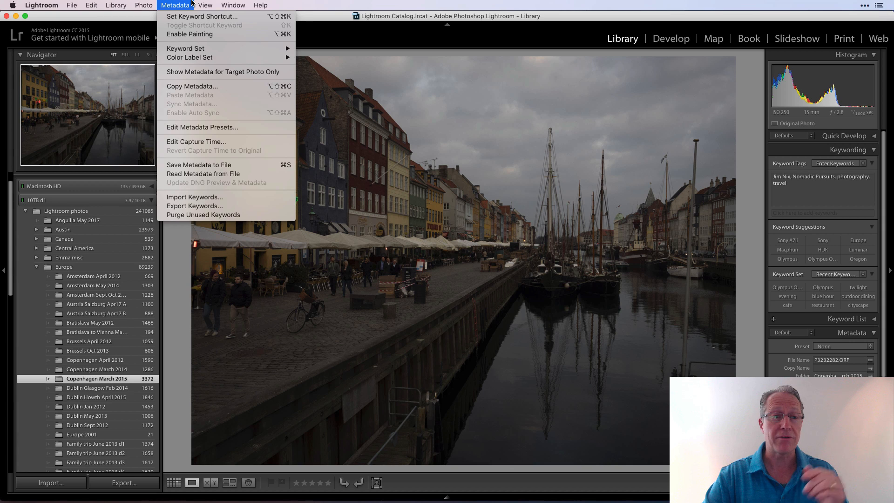
{"action": "mouse_move", "coordinate": [72, 5]}
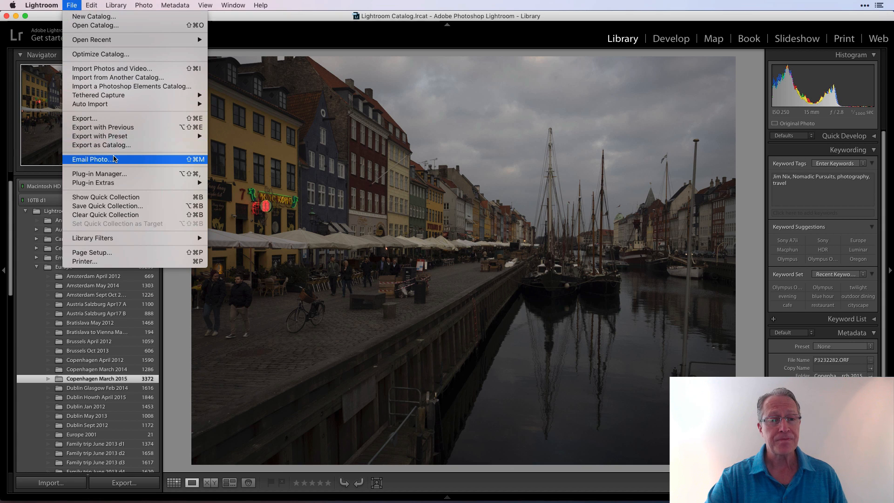
{"action": "mouse_move", "coordinate": [120, 142]}
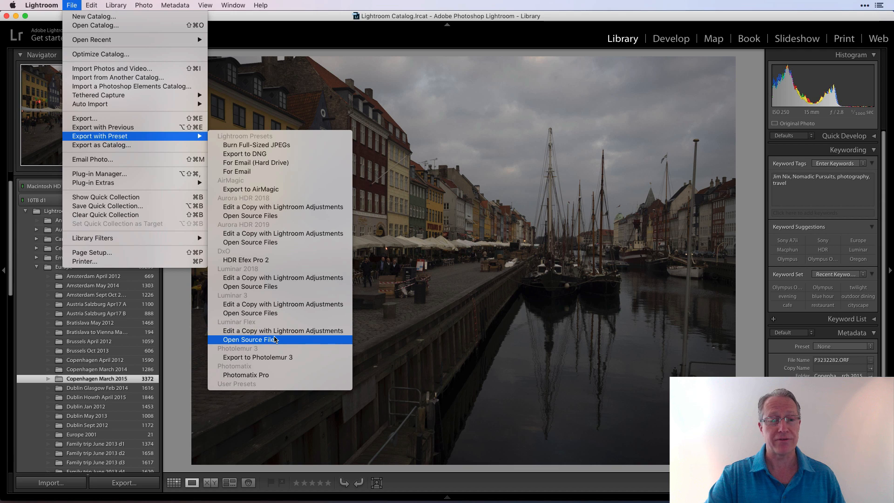
{"action": "mouse_move", "coordinate": [112, 185]}
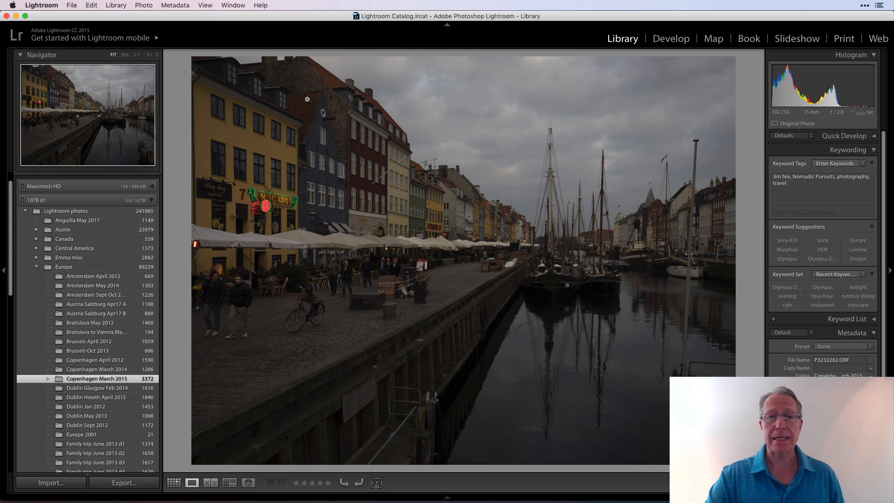
- Transfer the canal photo to Luminar Flex and clear its filter workspace
{"action": "left_click", "coordinate": [72, 4]}
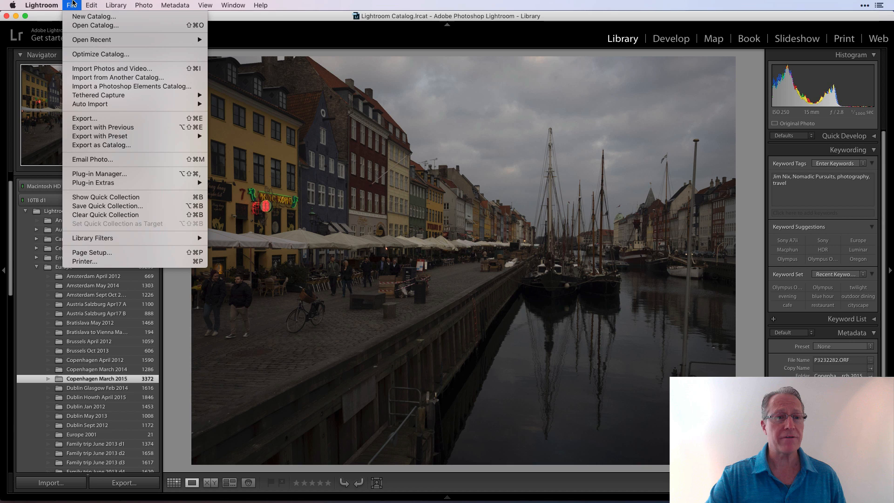
{"action": "mouse_move", "coordinate": [99, 184]}
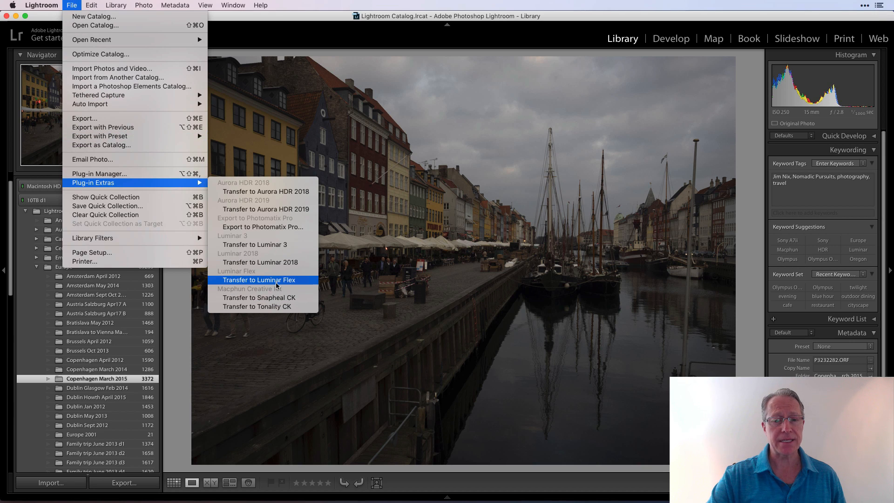
{"action": "left_click", "coordinate": [259, 280]}
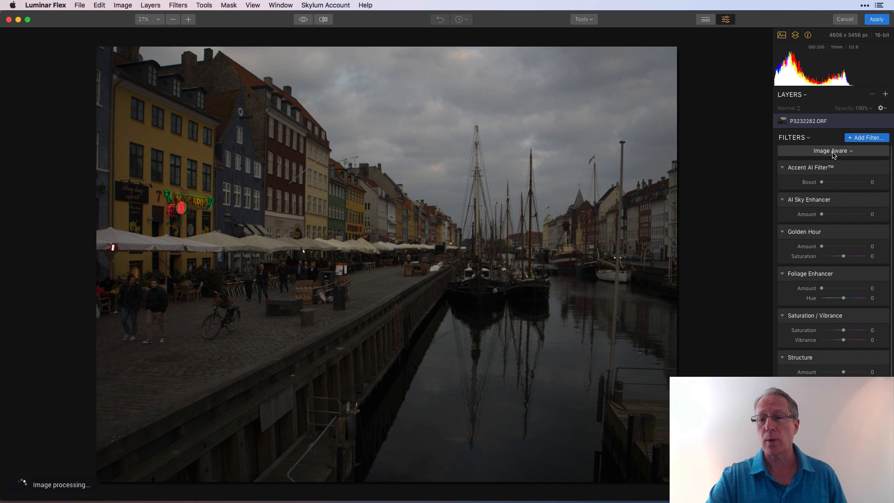
{"action": "left_click", "coordinate": [833, 154]}
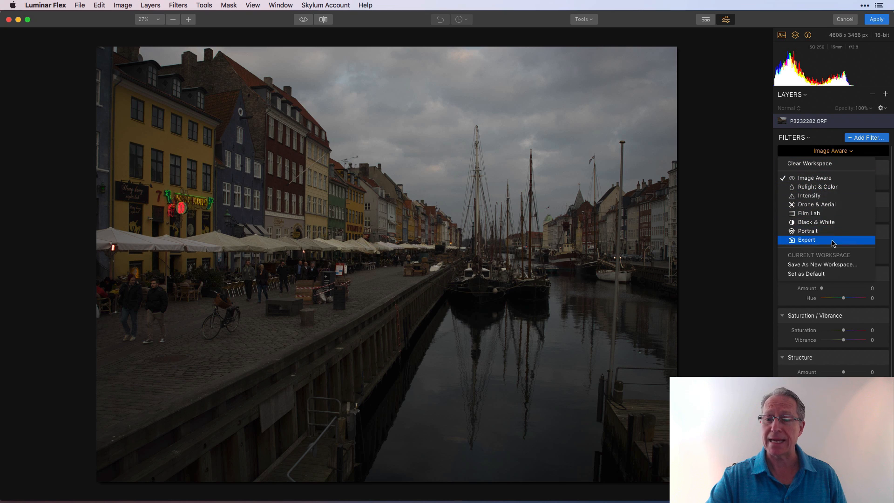
{"action": "left_click", "coordinate": [831, 167]}
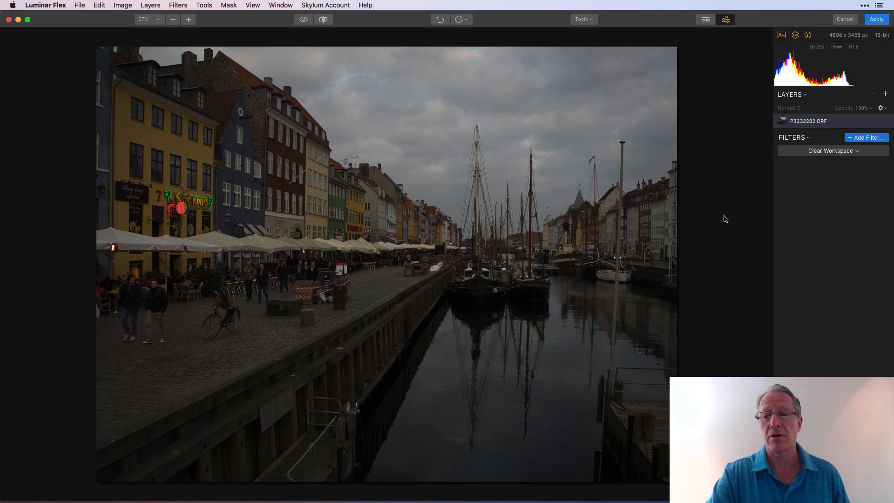
- Show the Luminar Looks and apply the Bodiam Castle look from the London Calling collection
{"action": "left_click", "coordinate": [705, 20]}
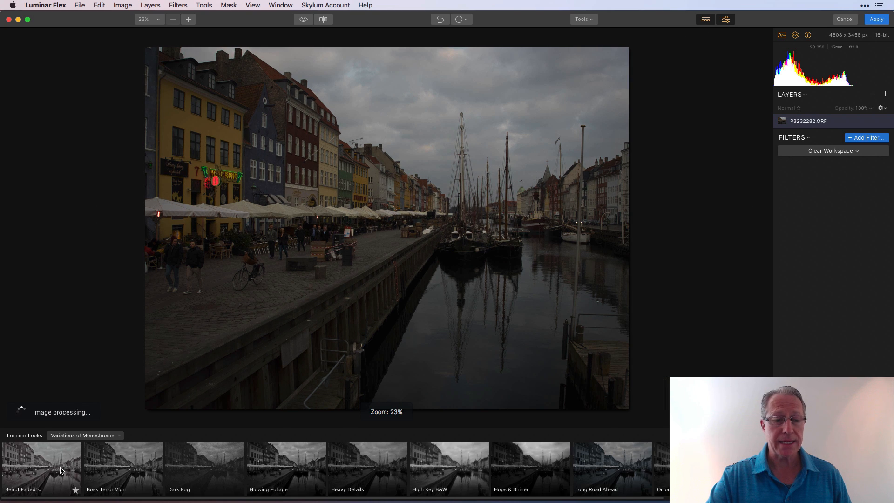
{"action": "left_click", "coordinate": [91, 436]}
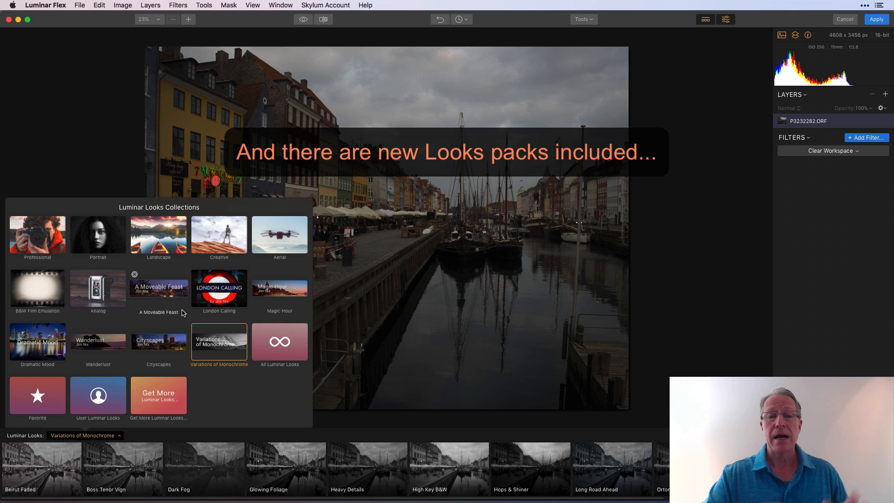
{"action": "left_click", "coordinate": [215, 297]}
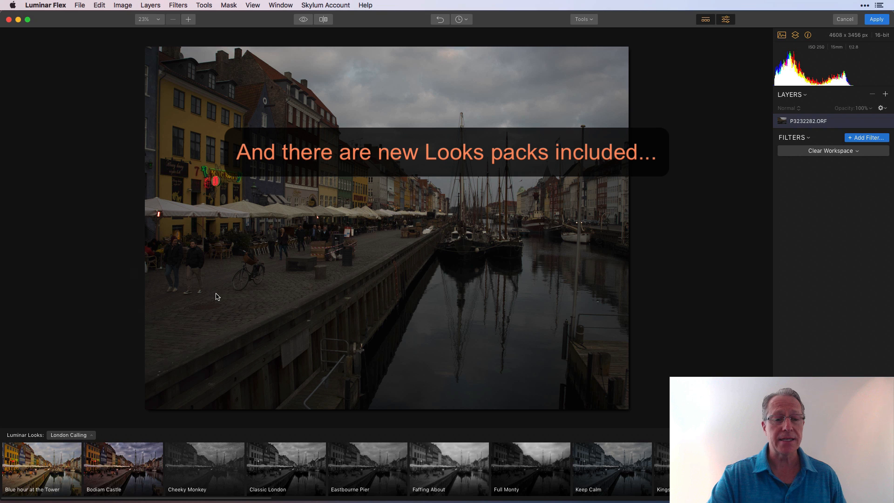
{"action": "left_click", "coordinate": [137, 473]}
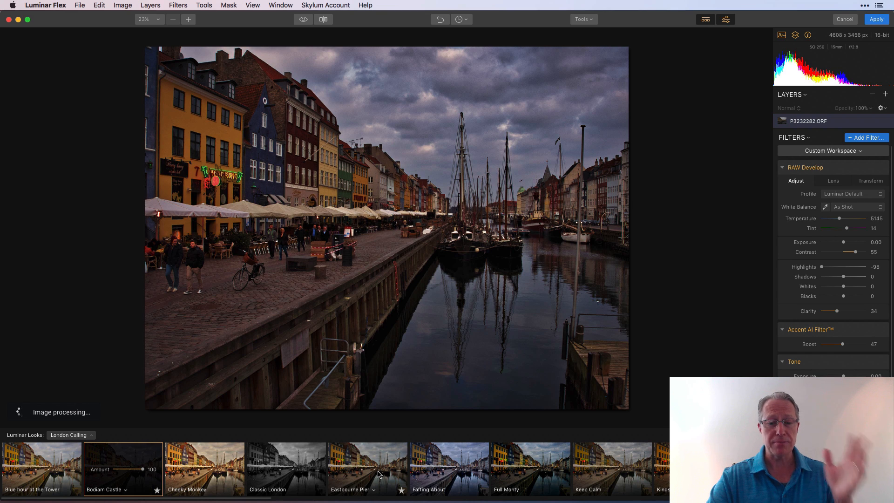
- Apply the Night on the Streets look from the London Calling collection instead
{"action": "scroll", "coordinate": [386, 470], "scroll_direction": "right", "scroll_amount": 6}
{"action": "scroll", "coordinate": [406, 466], "scroll_direction": "right", "scroll_amount": 6}
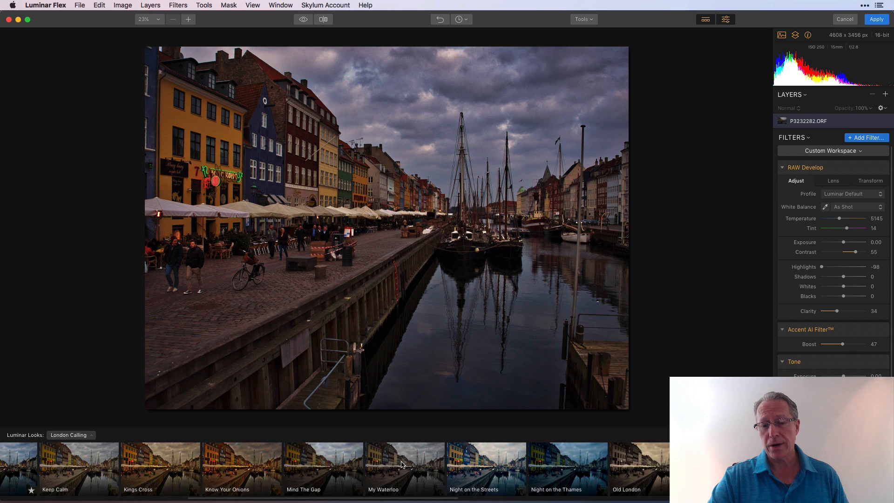
{"action": "left_click", "coordinate": [426, 464]}
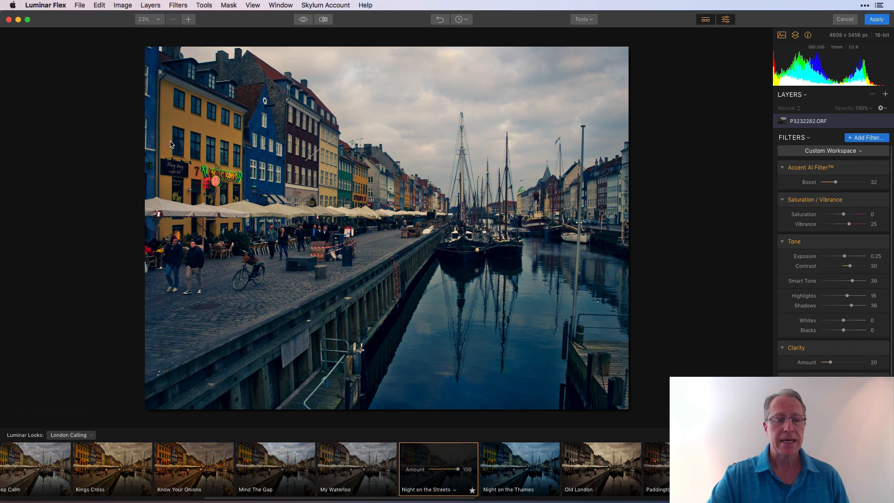
- Apply the Twain look from the Dramatic Mood collection and hide the Luminar Looks
{"action": "left_click", "coordinate": [74, 436]}
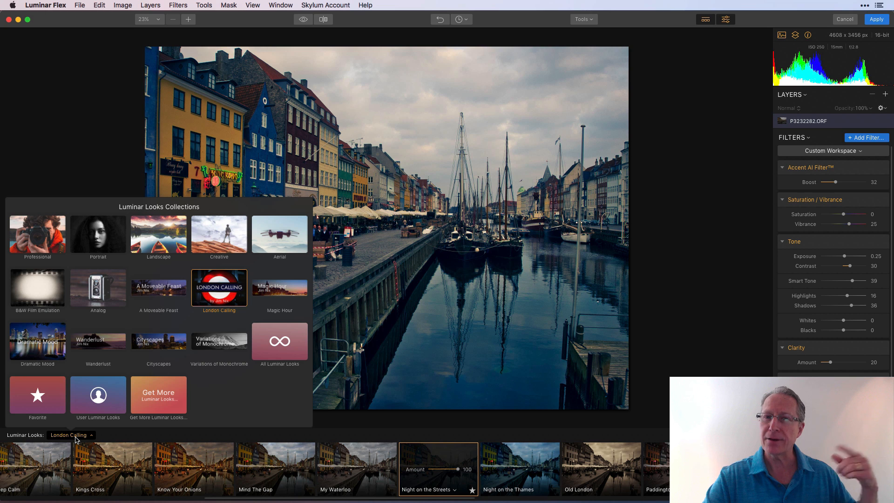
{"action": "left_click", "coordinate": [46, 345]}
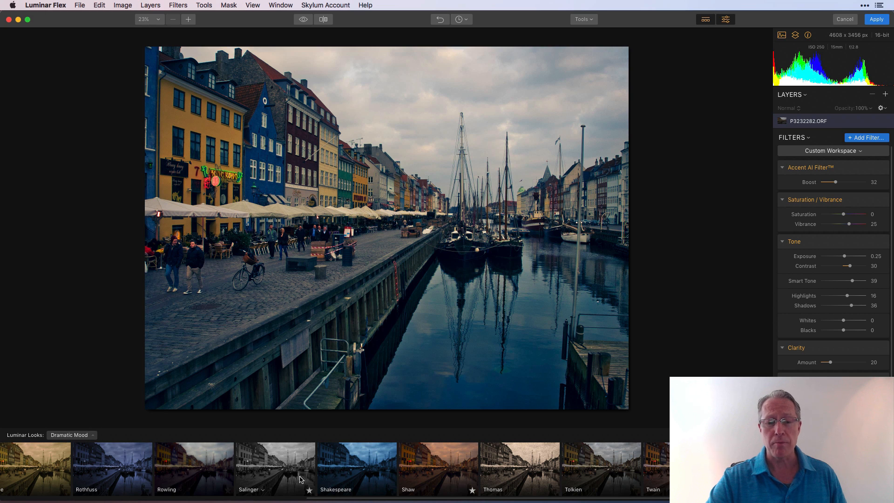
{"action": "scroll", "coordinate": [308, 475], "scroll_direction": "right", "scroll_amount": 5}
{"action": "left_click", "coordinate": [558, 458]}
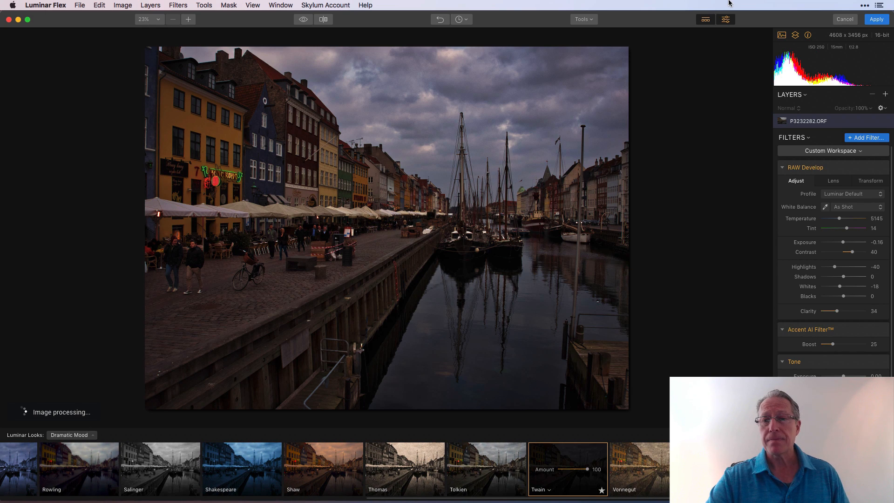
{"action": "left_click", "coordinate": [704, 20]}
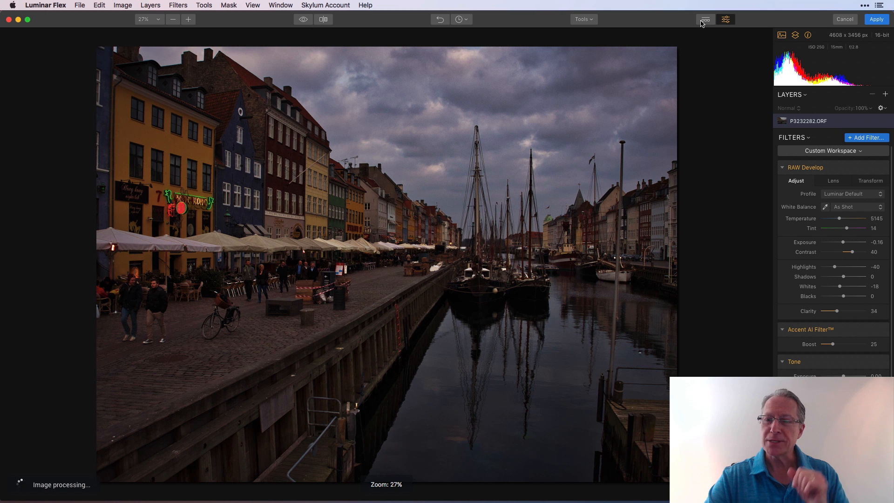
- Raise Smart Tone in the Tone filter to 52
{"action": "scroll", "coordinate": [816, 280], "scroll_direction": "down", "scroll_amount": 3}
{"action": "scroll", "coordinate": [817, 280], "scroll_direction": "down", "scroll_amount": 4}
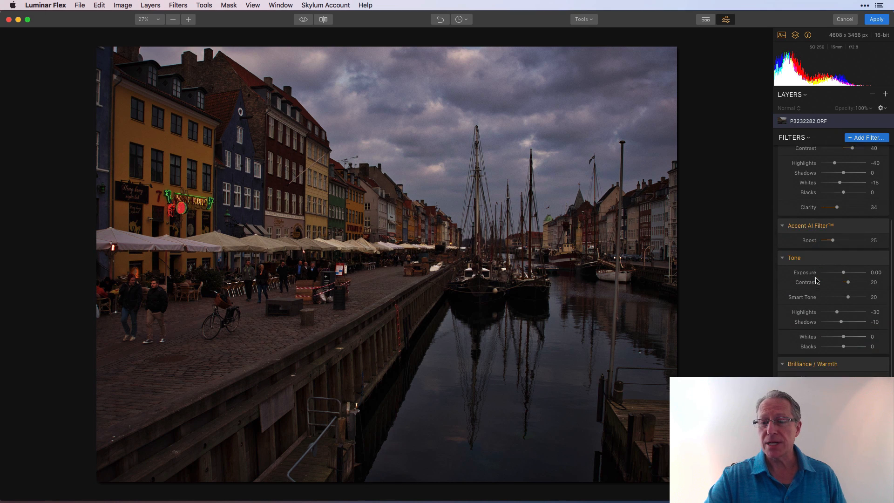
{"action": "left_click_drag", "start_coordinate": [849, 285], "coordinate": [856, 286]}
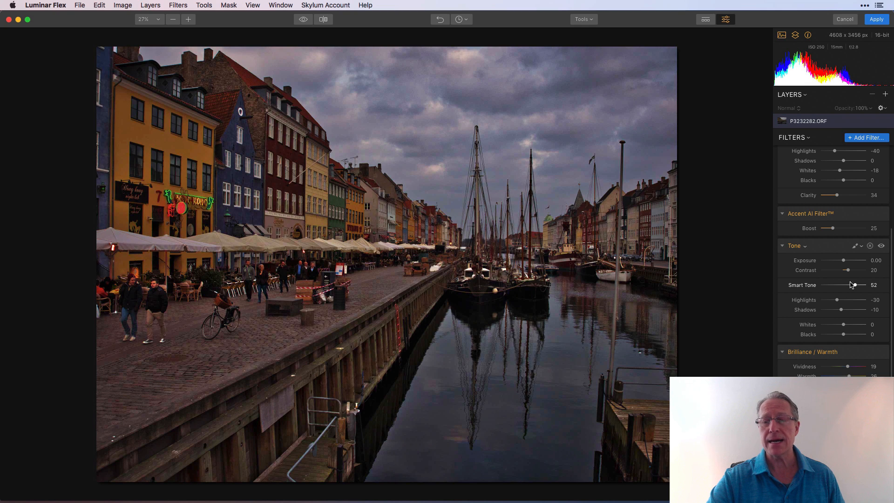
- Reduce the contrast in the RAW Develop filter to 20
{"action": "scroll", "coordinate": [835, 236], "scroll_direction": "up", "scroll_amount": 4}
{"action": "left_click_drag", "start_coordinate": [852, 203], "coordinate": [847, 203]}
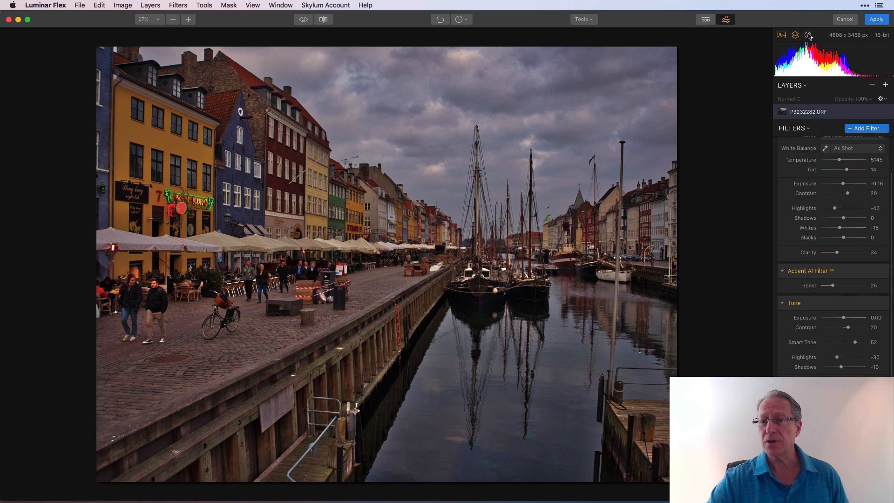
- Review the available editing tools and the photo's edit history without changing anything
{"action": "mouse_move", "coordinate": [811, 37]}
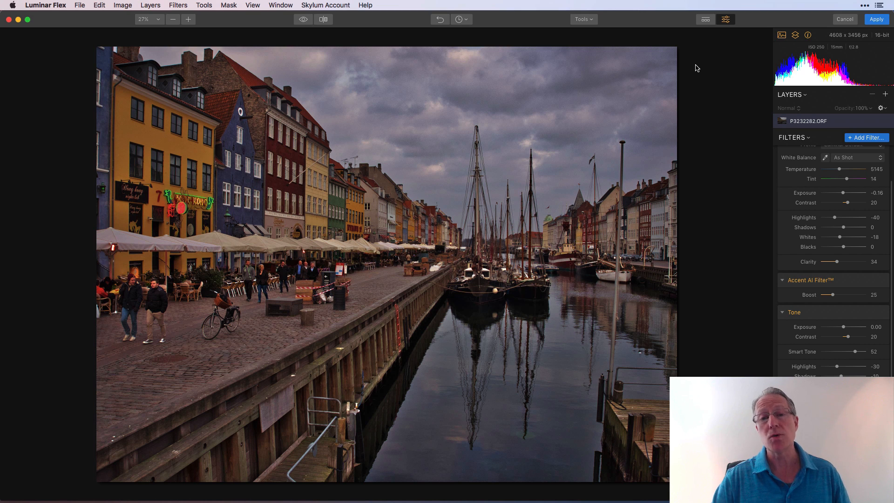
{"action": "left_click", "coordinate": [588, 20]}
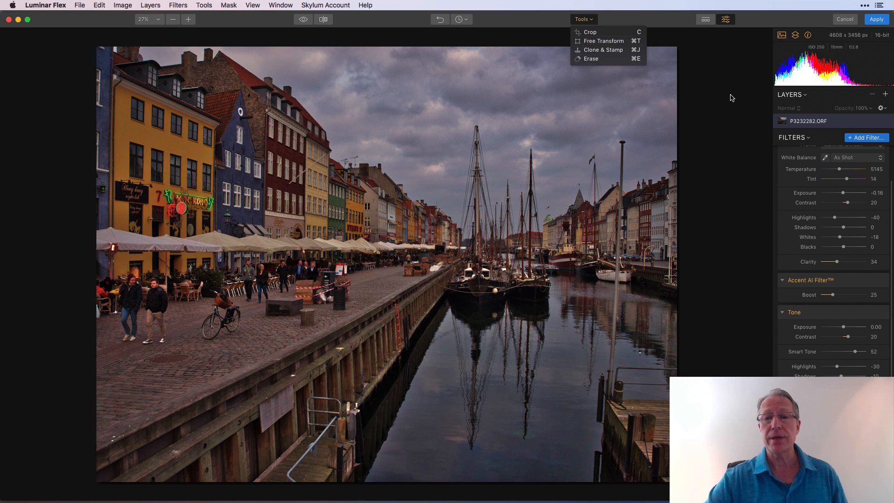
{"action": "left_click", "coordinate": [715, 86]}
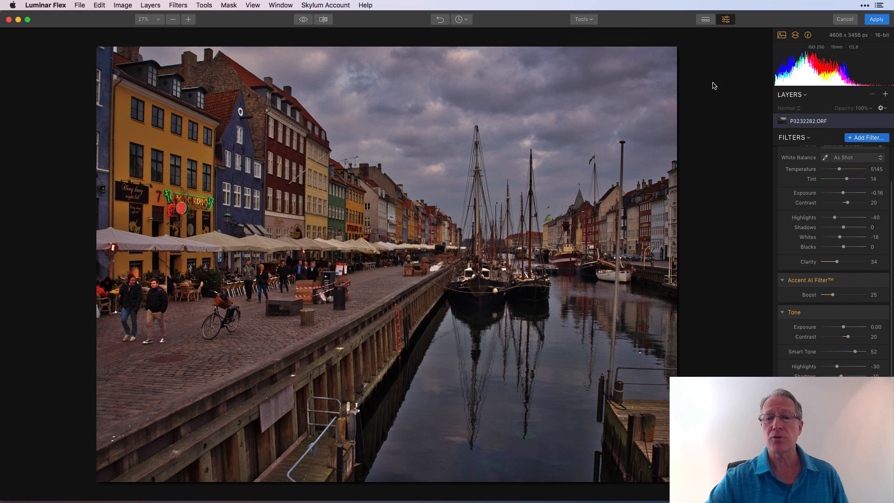
{"action": "left_click", "coordinate": [461, 19]}
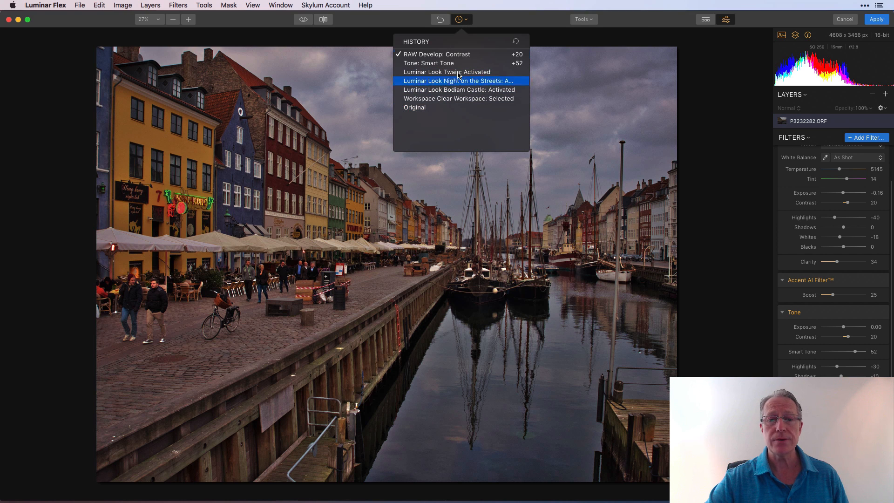
{"action": "left_click", "coordinate": [465, 20]}
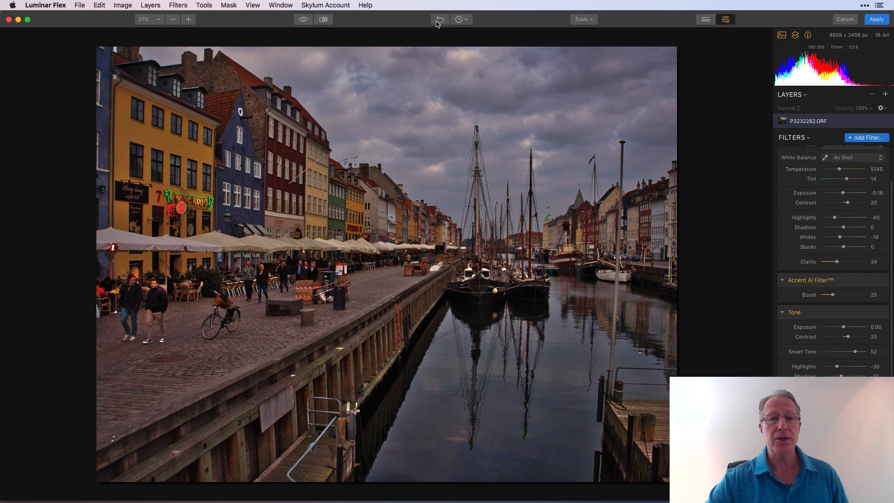
- Compare the edited photo with the original in a split before-and-after view, and return to the normal view
{"action": "left_click", "coordinate": [303, 20]}
{"action": "left_click", "coordinate": [323, 19]}
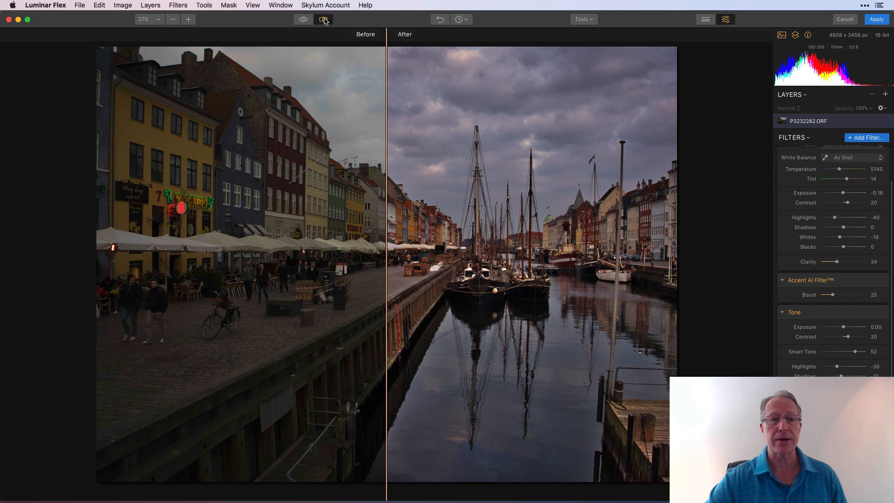
{"action": "left_click", "coordinate": [324, 20]}
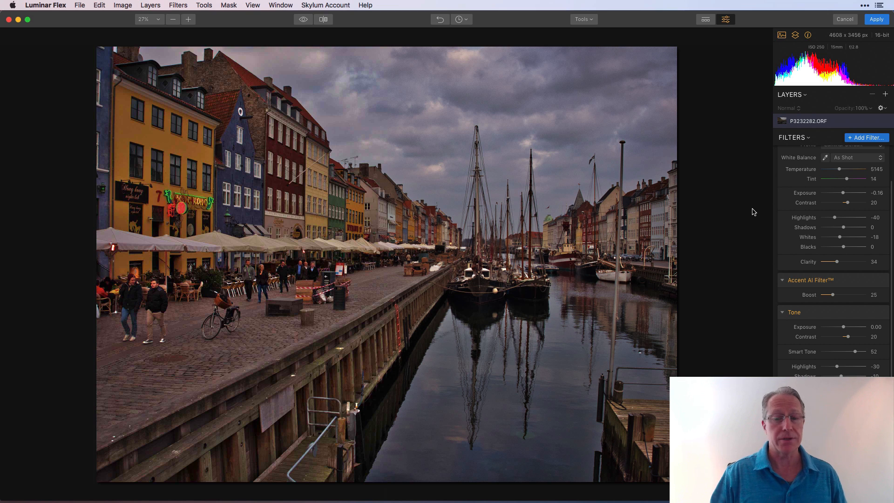
{"action": "scroll", "coordinate": [822, 274], "scroll_direction": "up", "scroll_amount": 4}
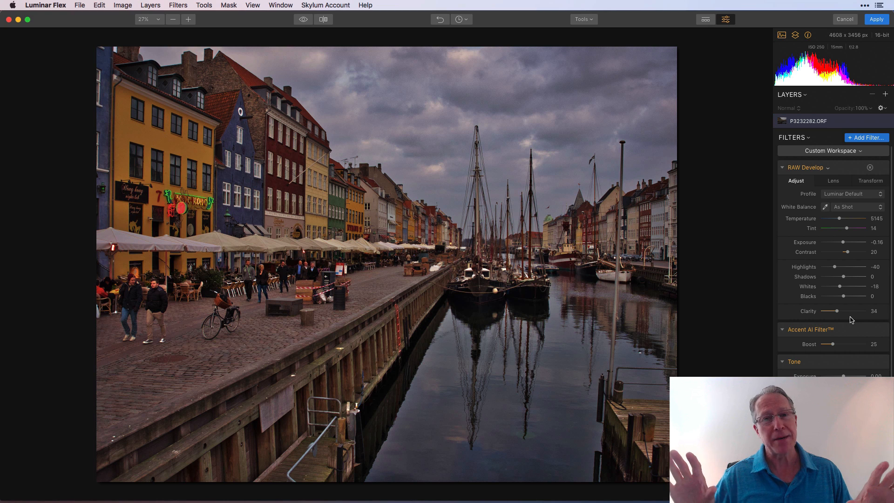
{"action": "scroll", "coordinate": [851, 320], "scroll_direction": "down", "scroll_amount": 6}
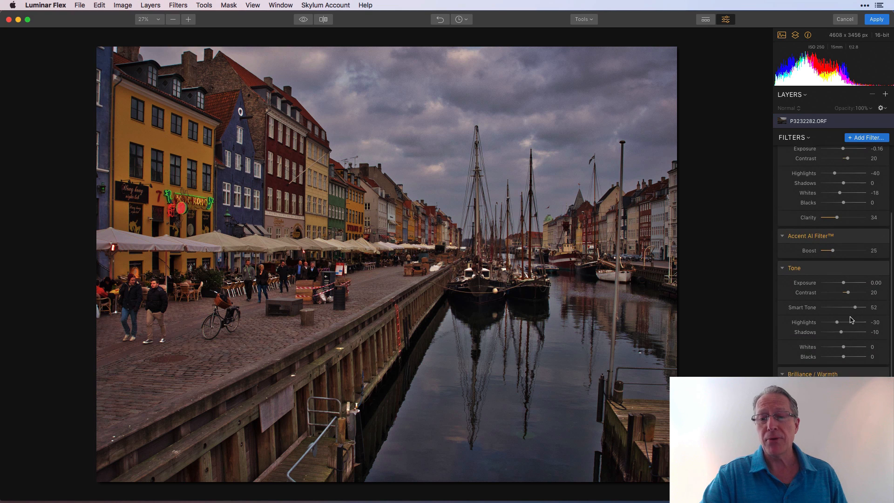